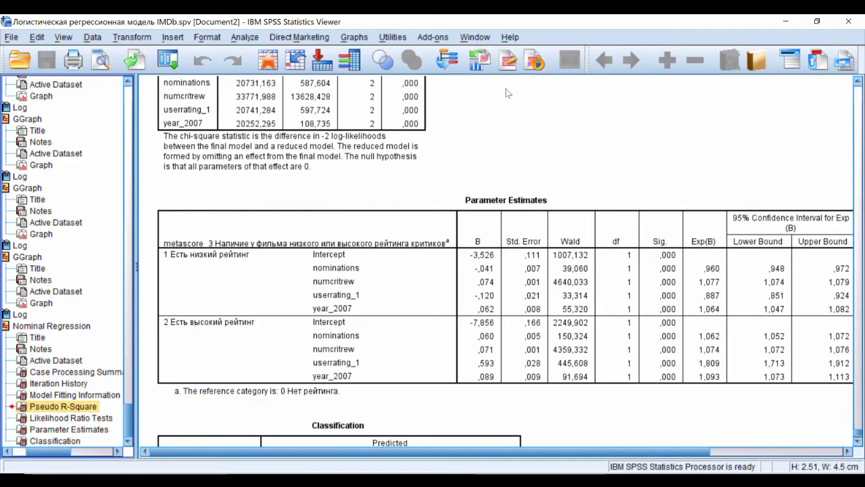
# Switch to the Word document and compare the logit equations for the low-rating and high-rating categories
pyautogui.hotkey('alt', 'Tab')
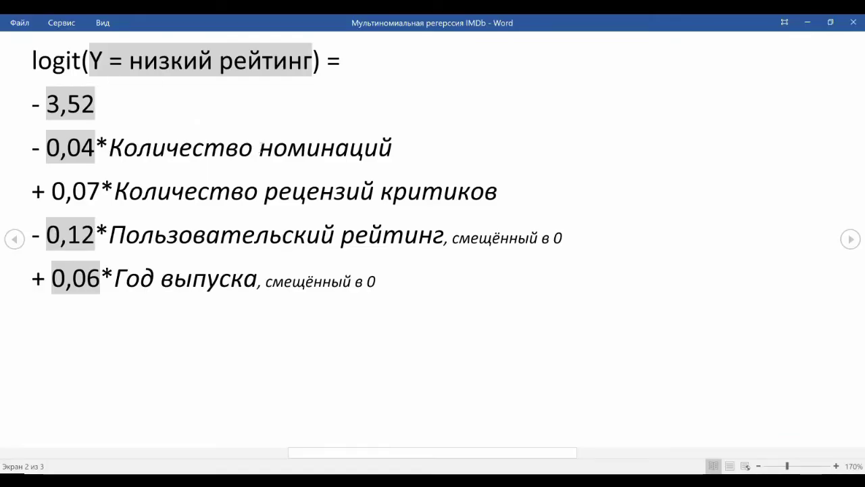
pyautogui.scroll(-1, 261, 147)
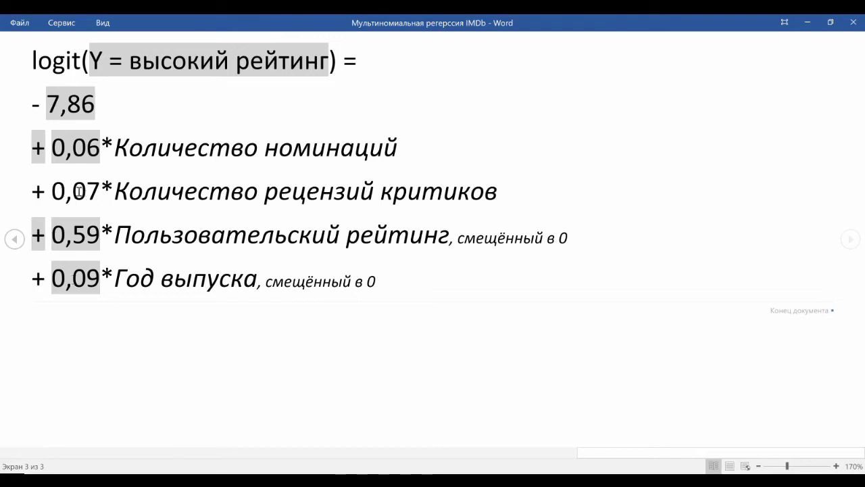
pyautogui.press('Left')
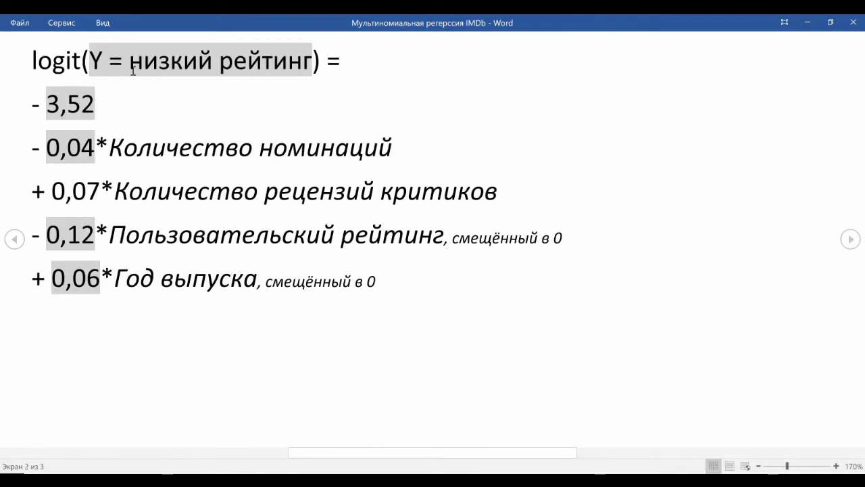
pyautogui.press('Right')
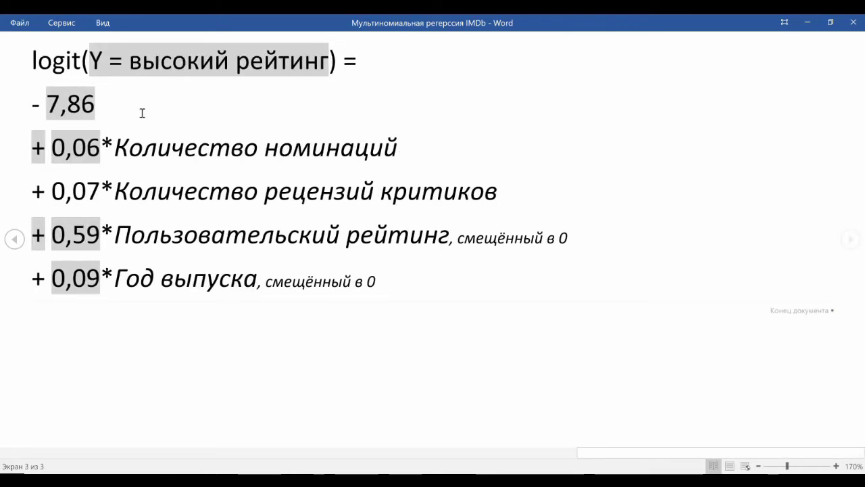
pyautogui.press('Left')
pyautogui.press('Right')
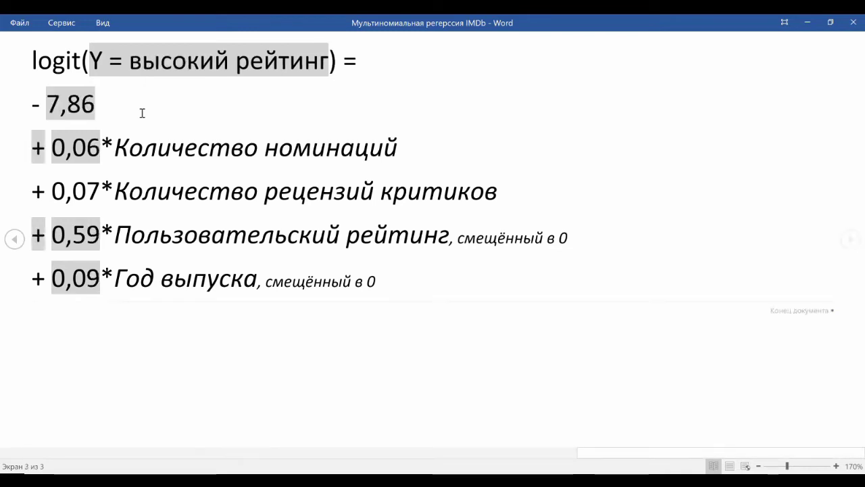
pyautogui.press('Left')
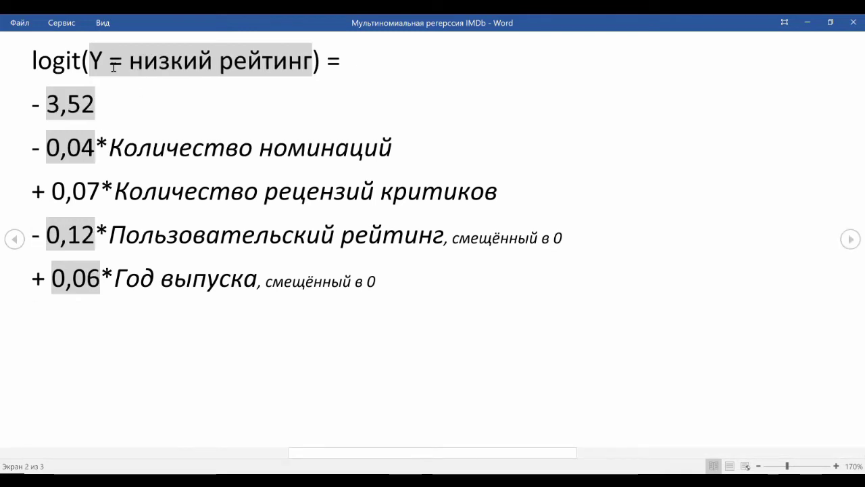
pyautogui.press('Right')
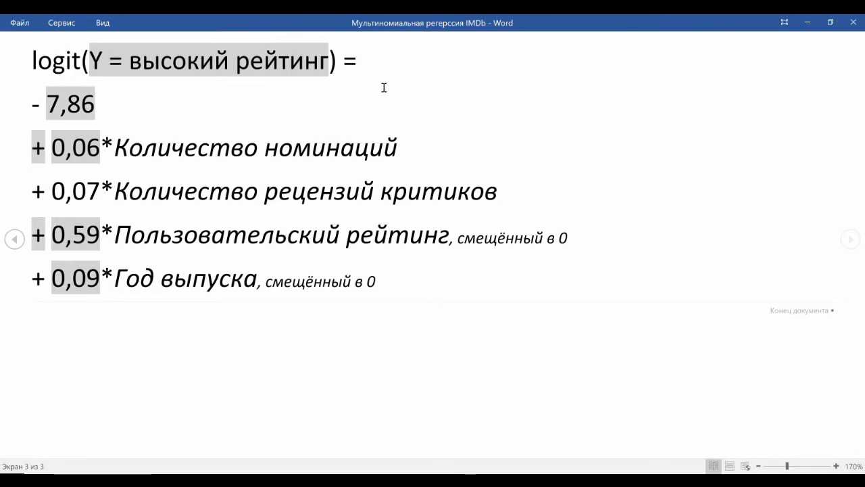
# Switch to the Excel workbook and review the predictors of the low-rating category in the Parameter Estimates table
pyautogui.hotkey('alt', 'Tab')
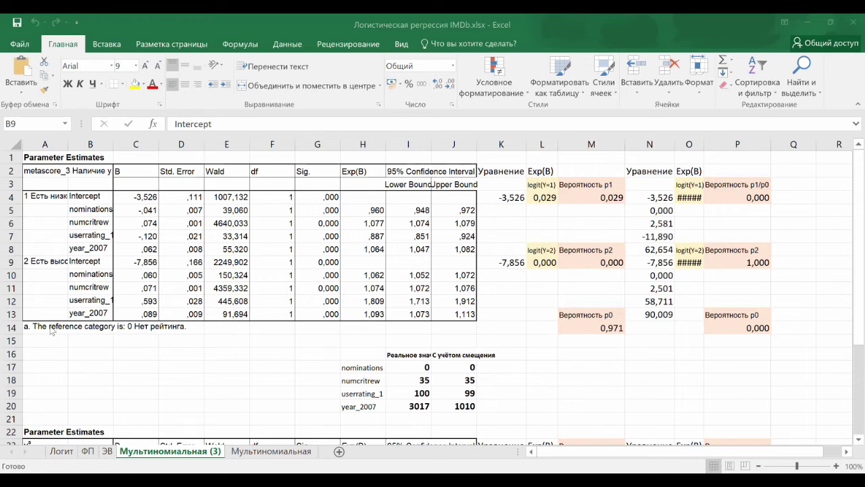
pyautogui.click(102, 208)
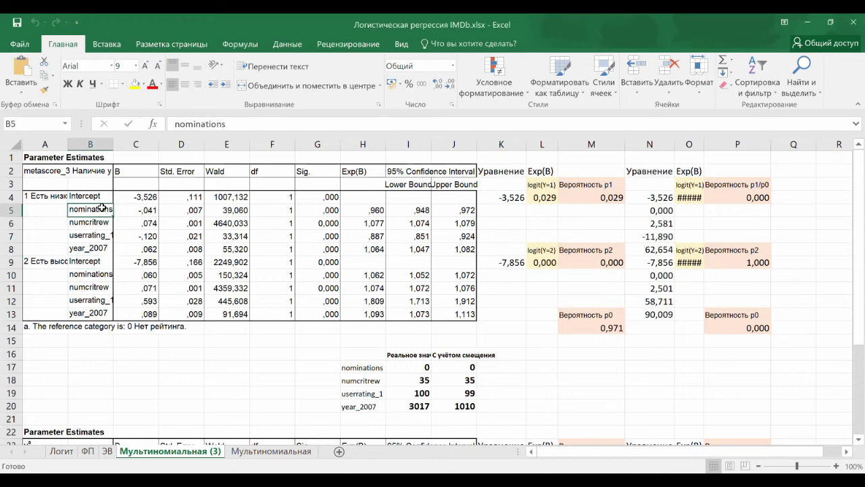
pyautogui.press('Down')
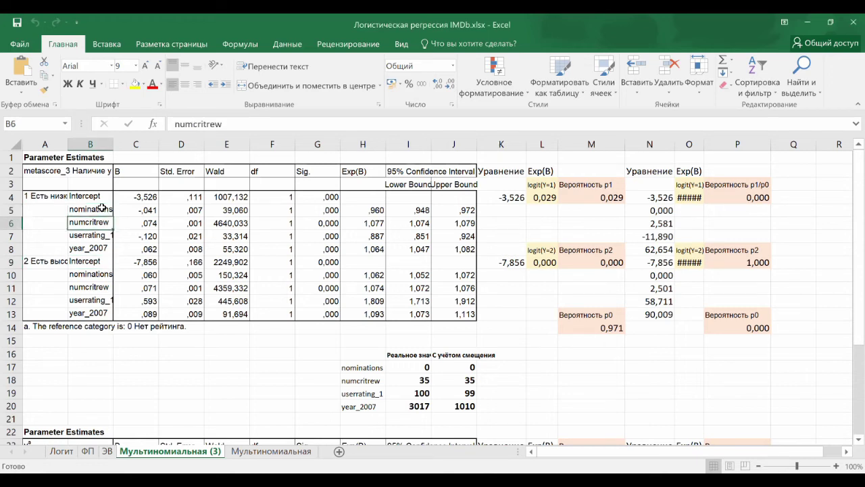
pyautogui.press('Down')
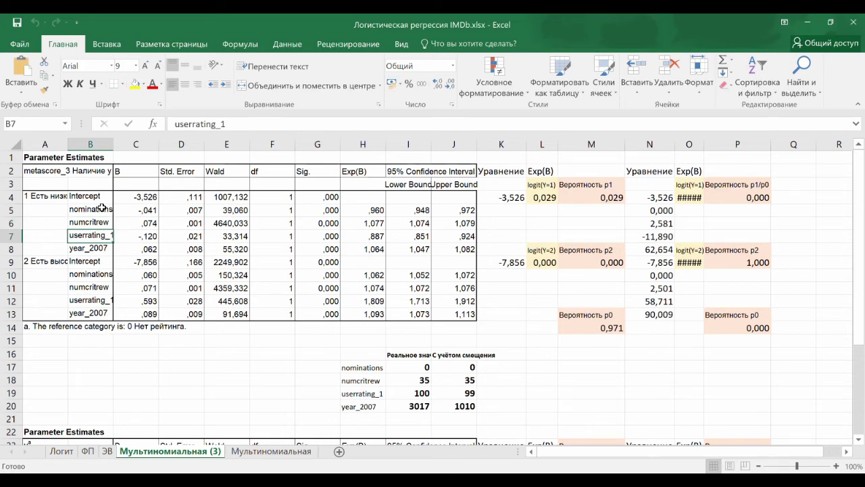
pyautogui.press('Down')
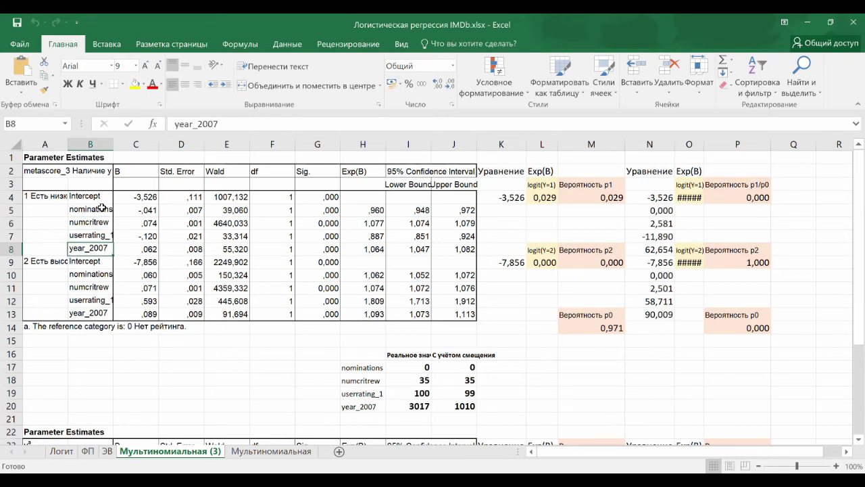
# Review the high-rating category's predictors, from nominations to year_2007, and its intercept coefficient in the Parameter Estimates table
pyautogui.click(143, 260)
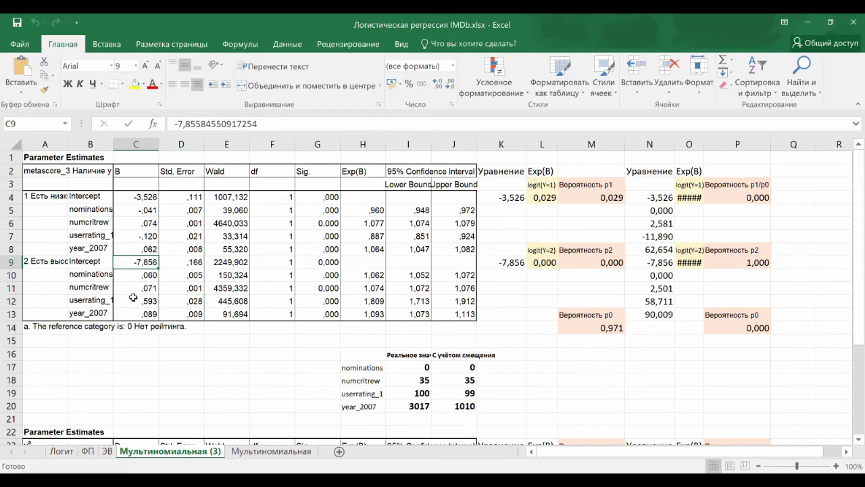
pyautogui.click(91, 276)
pyautogui.press('Down')
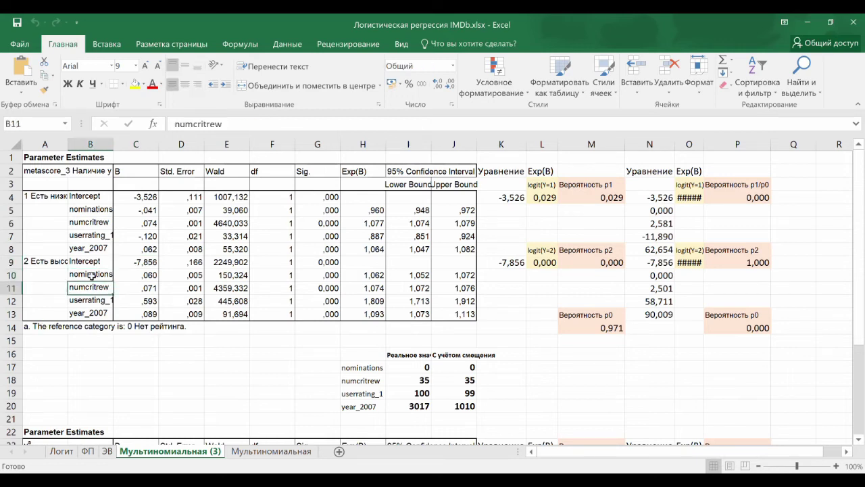
pyautogui.press('Down')
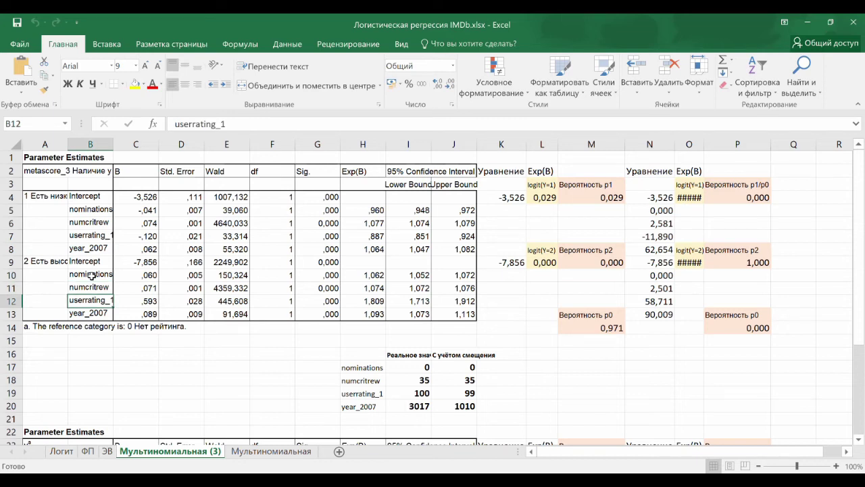
pyautogui.press('Down')
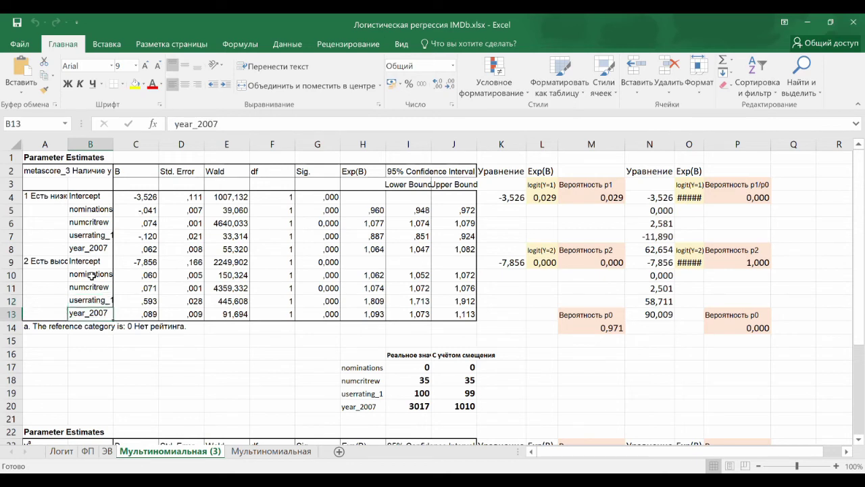
pyautogui.press('Up')
pyautogui.press('Up')
pyautogui.press('Up')
pyautogui.press('Up')
pyautogui.press('Right')
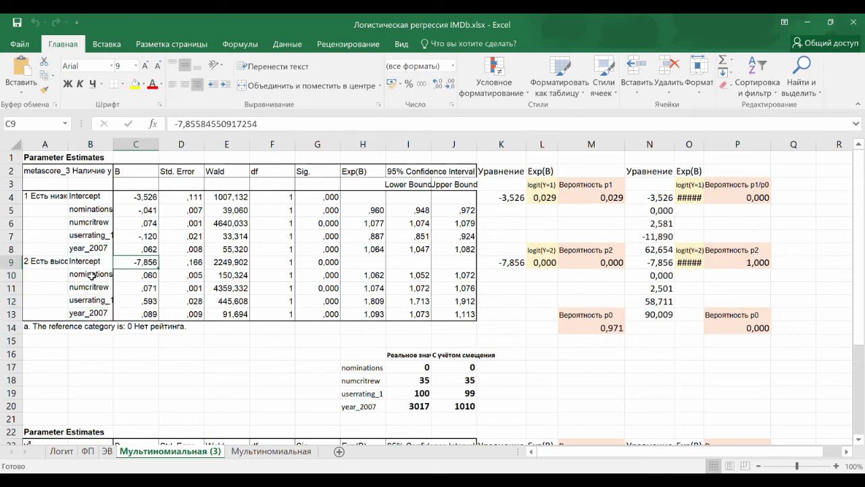
pyautogui.moveTo(154, 267); pyautogui.dragTo(154, 260)
# Examine the reference category note, the two rating category labels and their intercept coefficients in C9 and C4
pyautogui.click(45, 327)
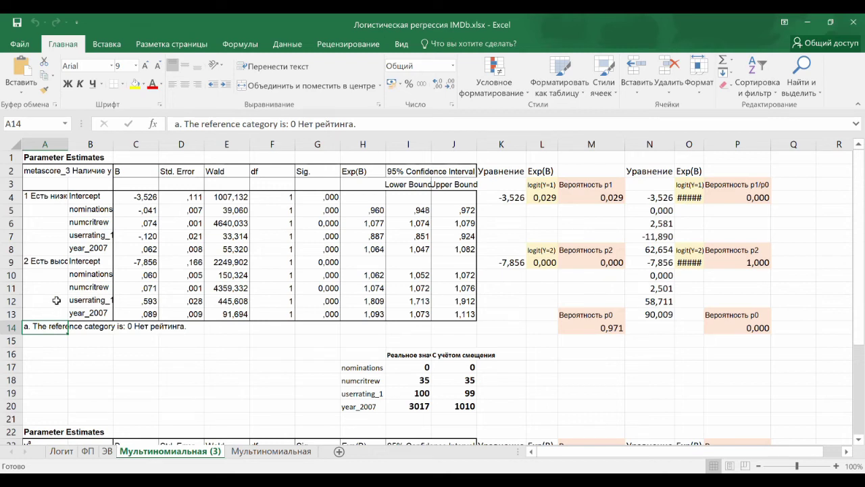
pyautogui.click(56, 261)
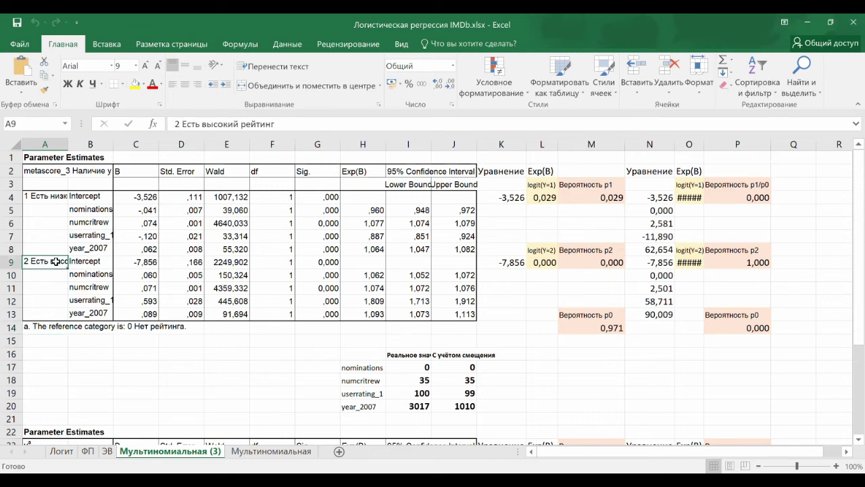
pyautogui.click(58, 195)
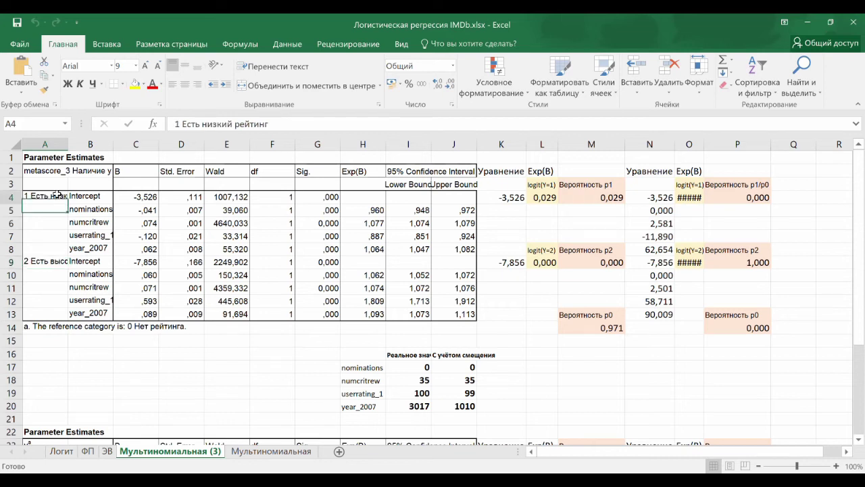
pyautogui.click(139, 262)
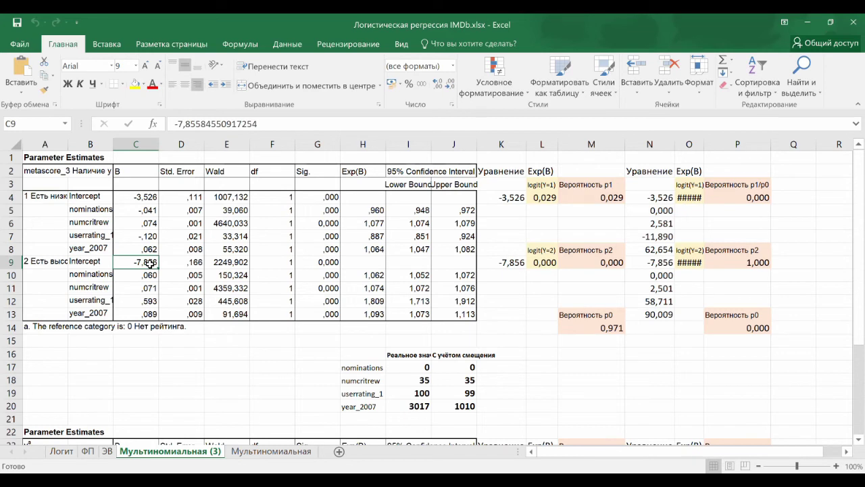
pyautogui.click(135, 198)
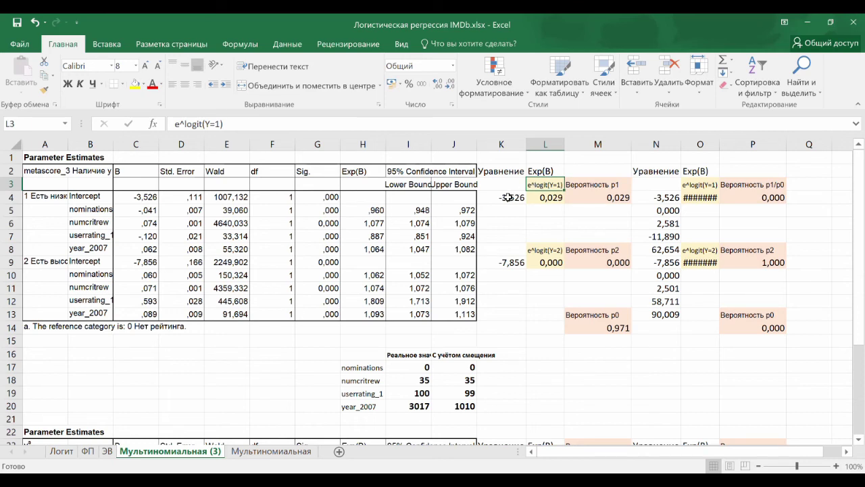
# Inspect the intercept-only equation and exponent formulas for both categories in cells K4, L4, K9 and L9
pyautogui.click(507, 197)
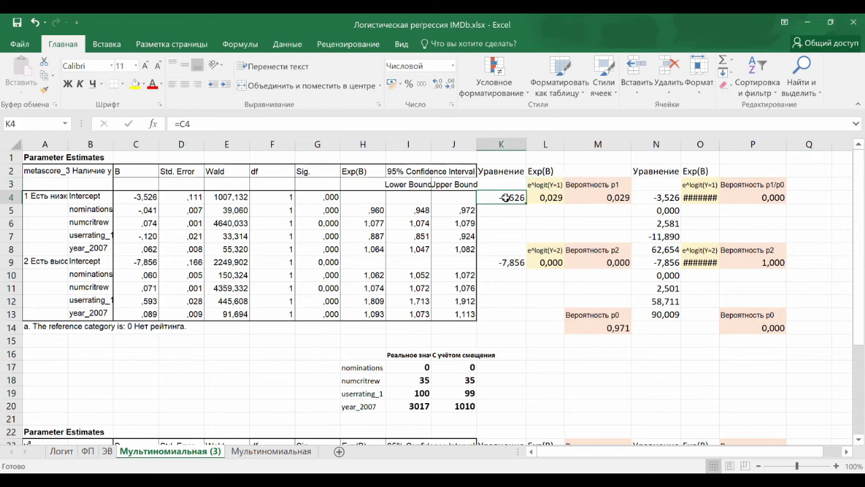
pyautogui.click(547, 199)
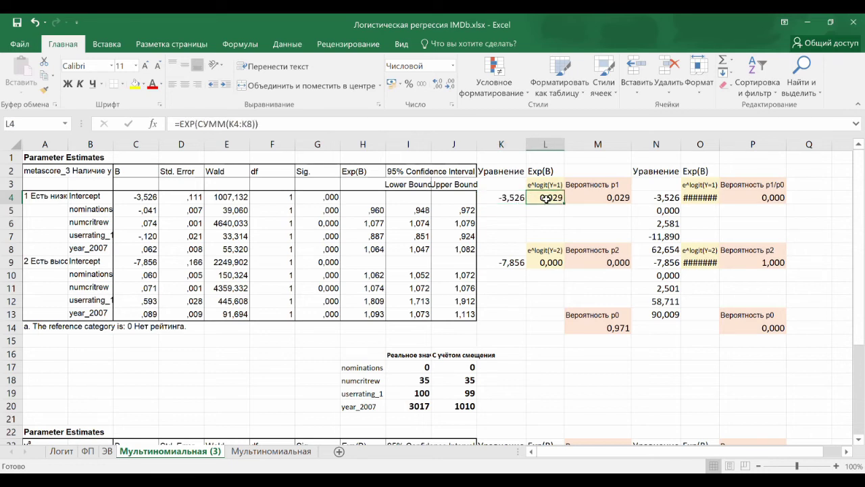
pyautogui.click(513, 263)
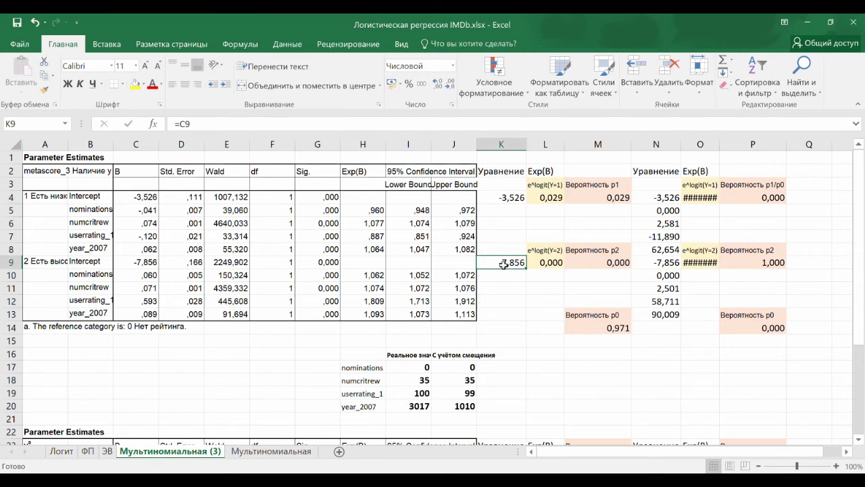
pyautogui.click(544, 264)
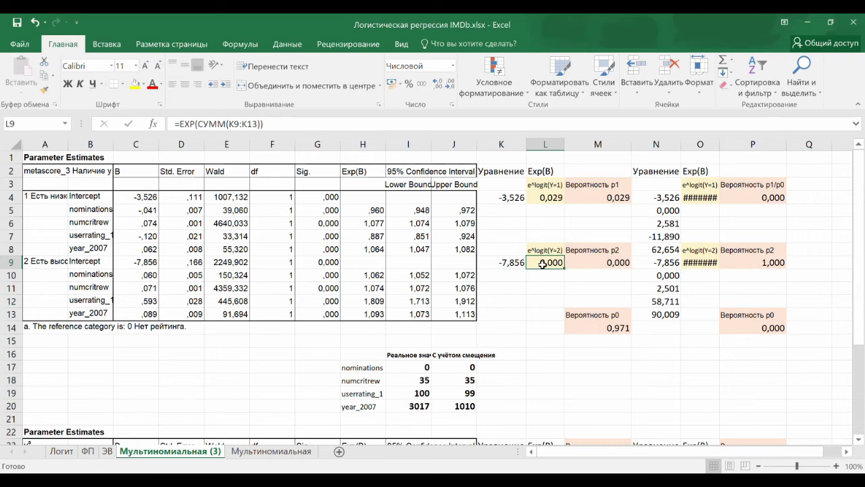
# Consult the p(Y=0) formula in the Word document and compare it with the reference-category probability formula in Excel cell M14
pyautogui.hotkey('alt', 'Tab')
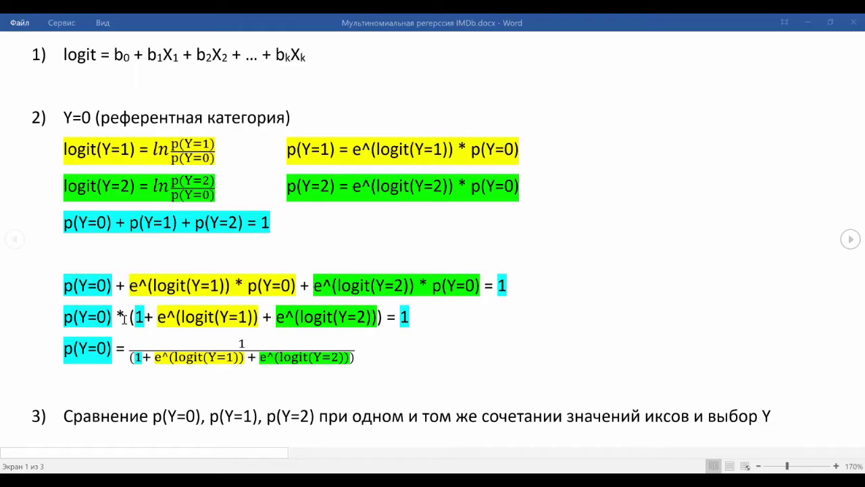
pyautogui.click(71, 343)
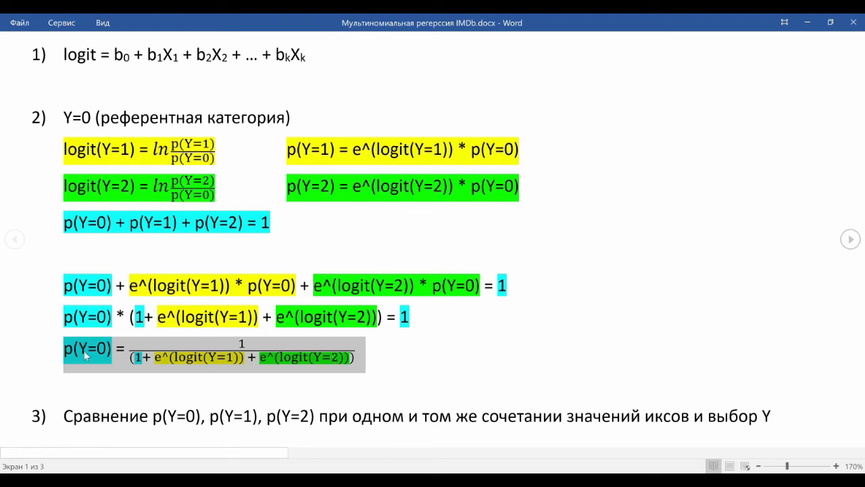
pyautogui.hotkey('alt', 'Tab')
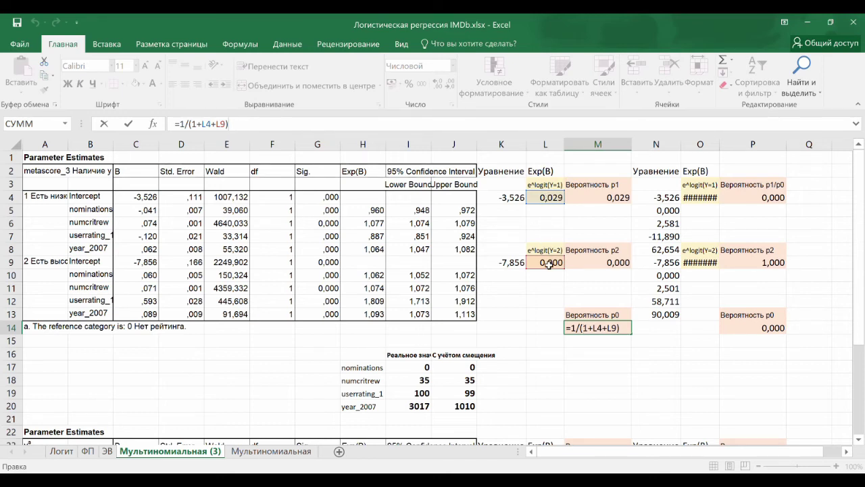
pyautogui.click(577, 328)
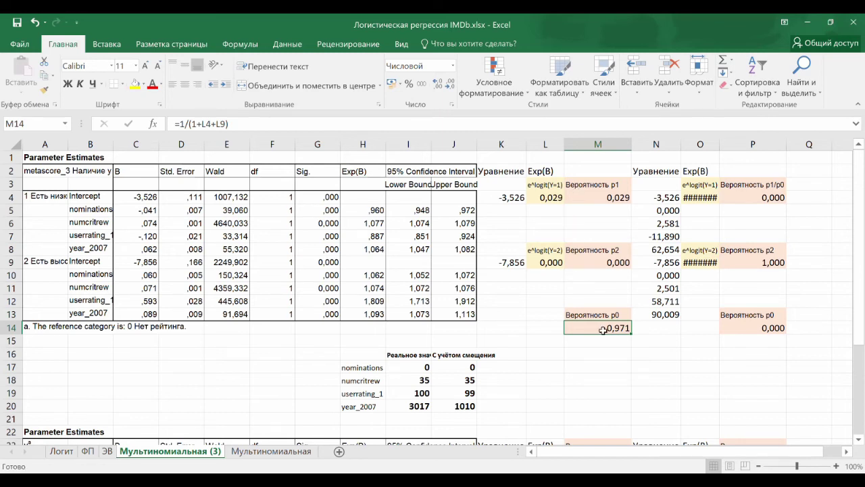
# Check the p(Y=1) and p(Y=2) formulas in the Word document against the probability formulas in Excel cells M4 and M9
pyautogui.hotkey('alt', 'Tab')
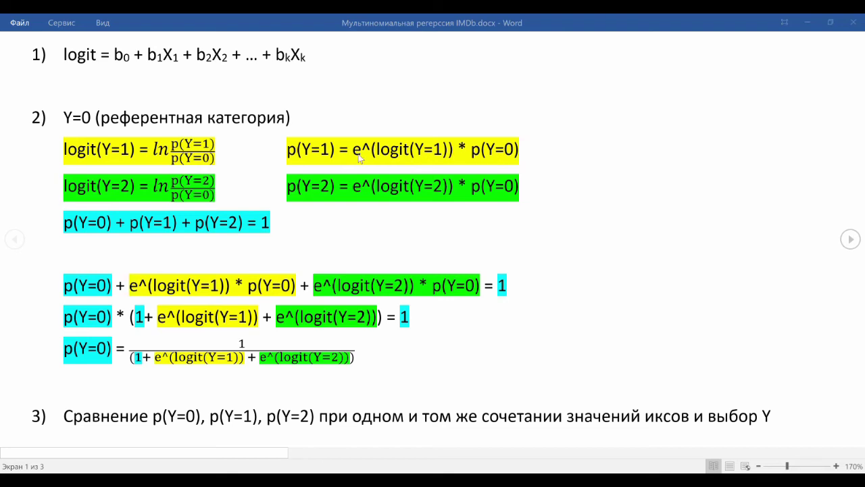
pyautogui.hotkey('alt', 'Tab')
pyautogui.doubleClick(586, 196)
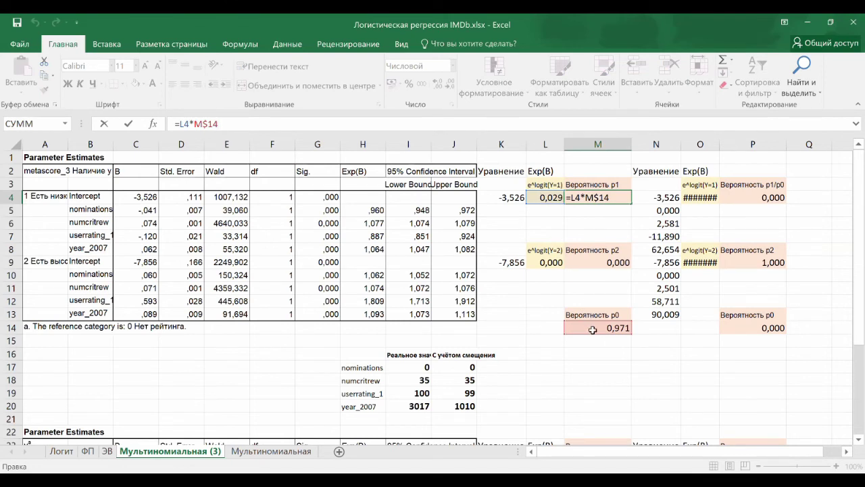
pyautogui.press('Return')
pyautogui.press('Return')
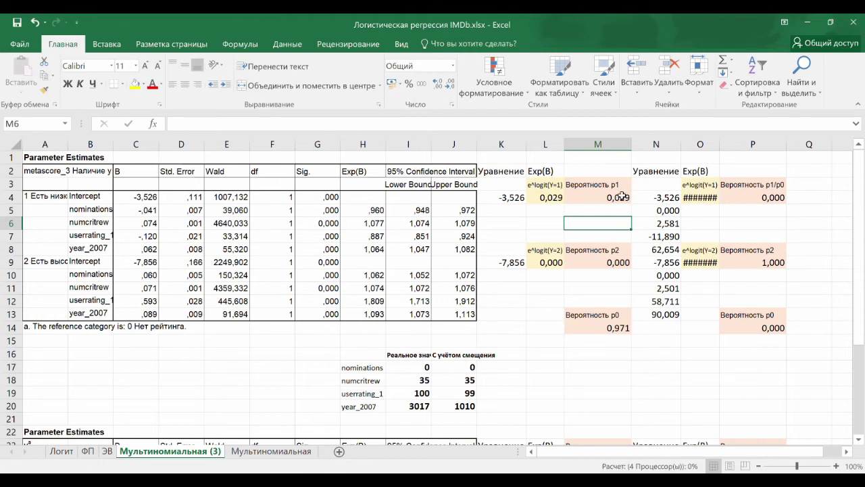
pyautogui.click(621, 196)
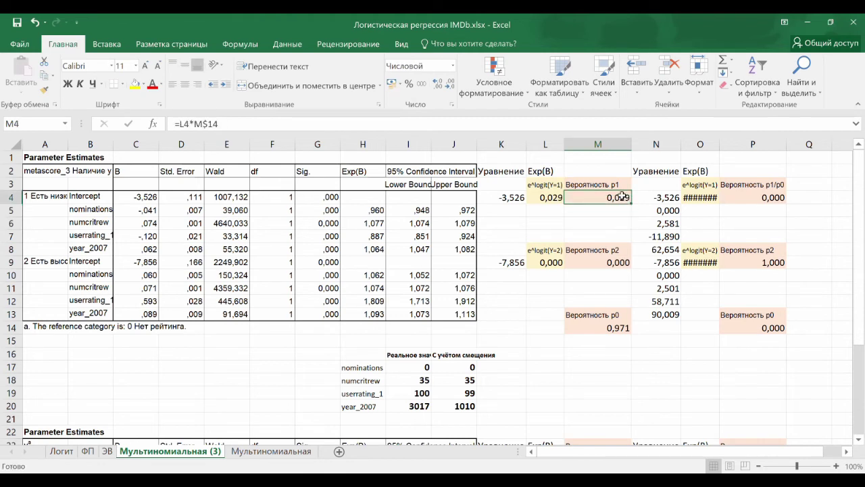
pyautogui.click(607, 263)
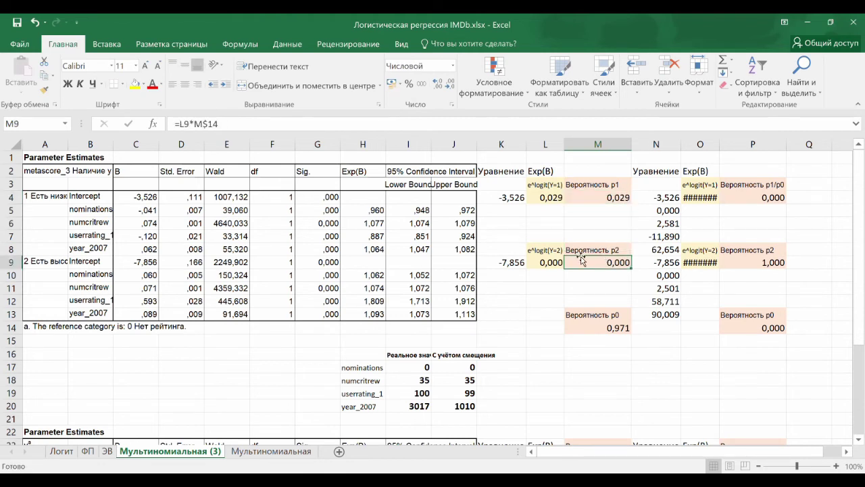
# Trace the formula references in M9 and check the sum of the intercept-only probabilities in M4, M9 and M14
pyautogui.click(235, 123)
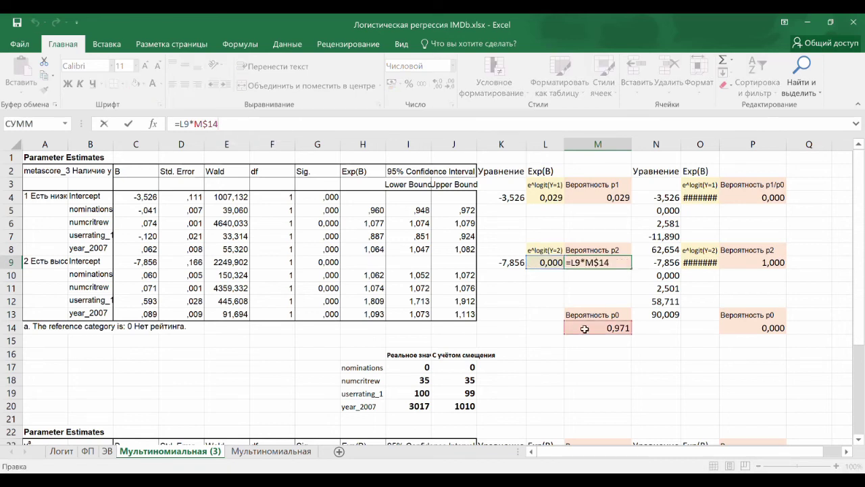
pyautogui.press('Return')
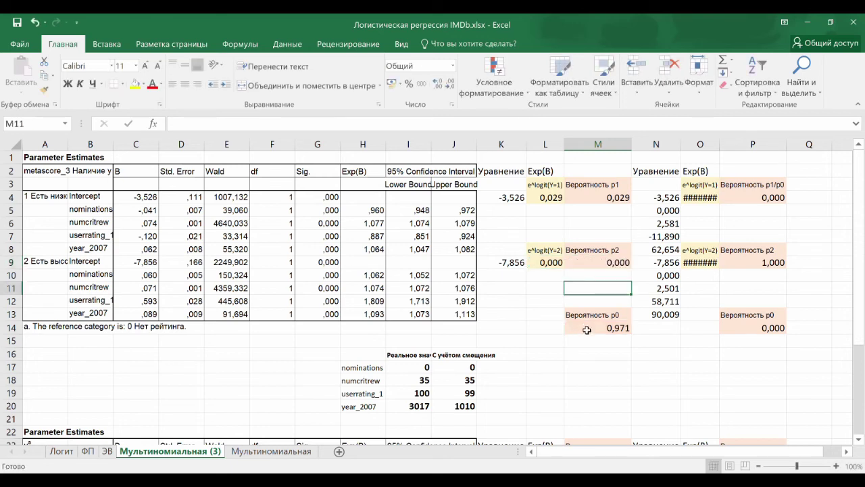
pyautogui.click(605, 263)
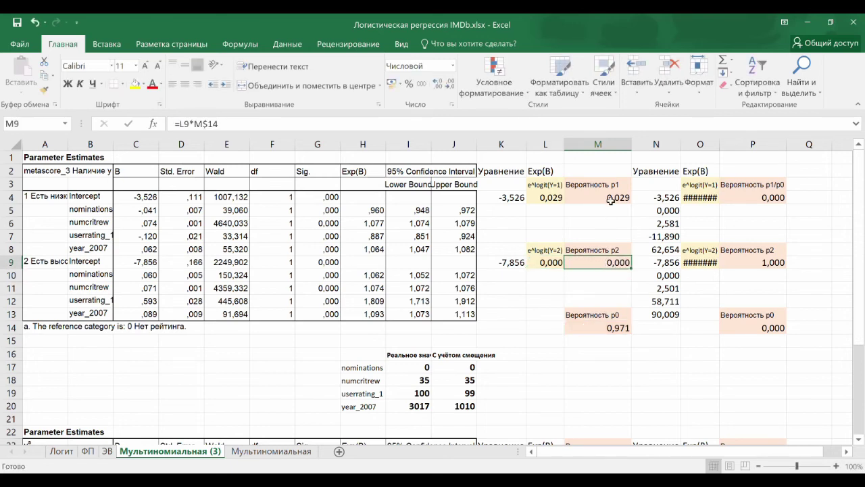
pyautogui.keyDown('ctrl'); pyautogui.click(611, 197); pyautogui.keyUp('ctrl')
pyautogui.keyDown('ctrl'); pyautogui.click(601, 327); pyautogui.keyUp('ctrl')
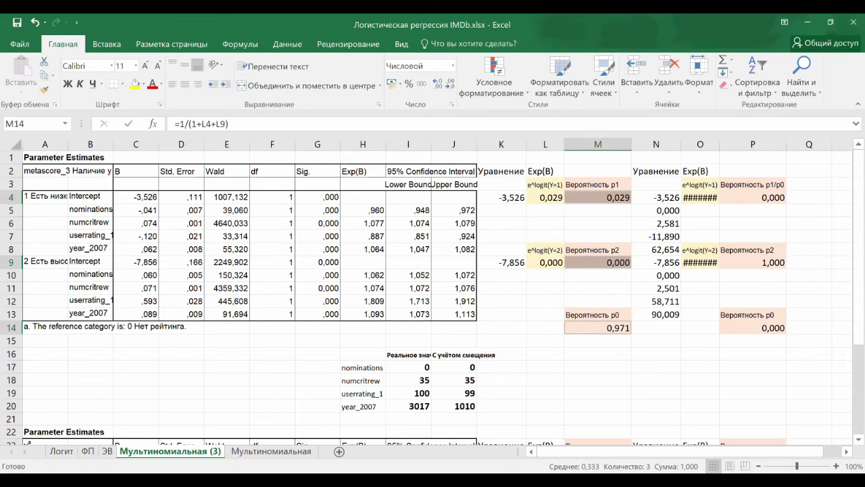
pyautogui.click(582, 260)
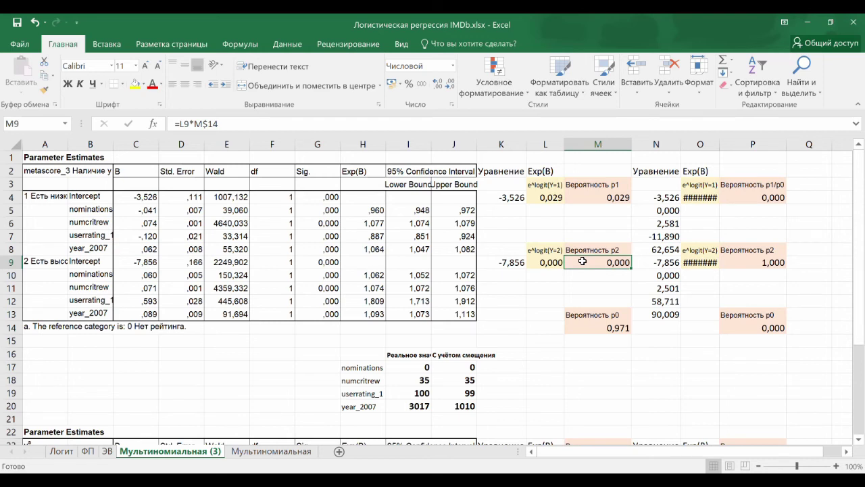
# Review the real predictor values in I17:I20 and their offset-adjusted counterparts in J17:J20
pyautogui.click(414, 369)
pyautogui.click(412, 380)
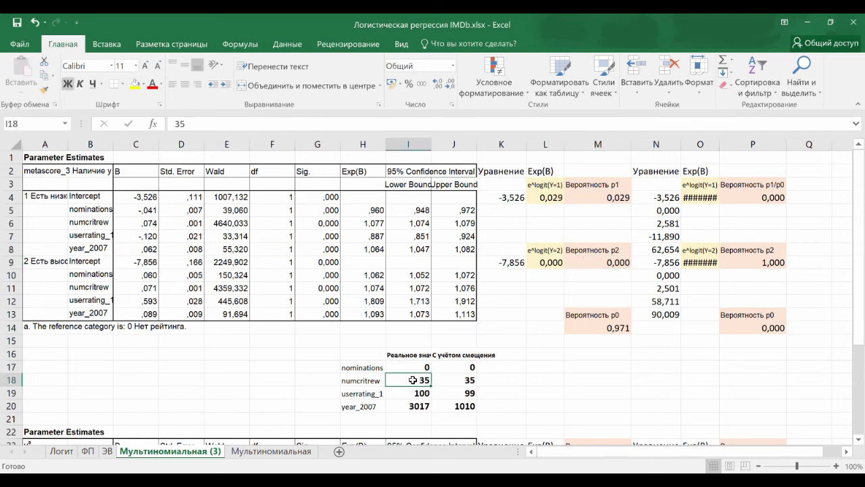
pyautogui.click(410, 394)
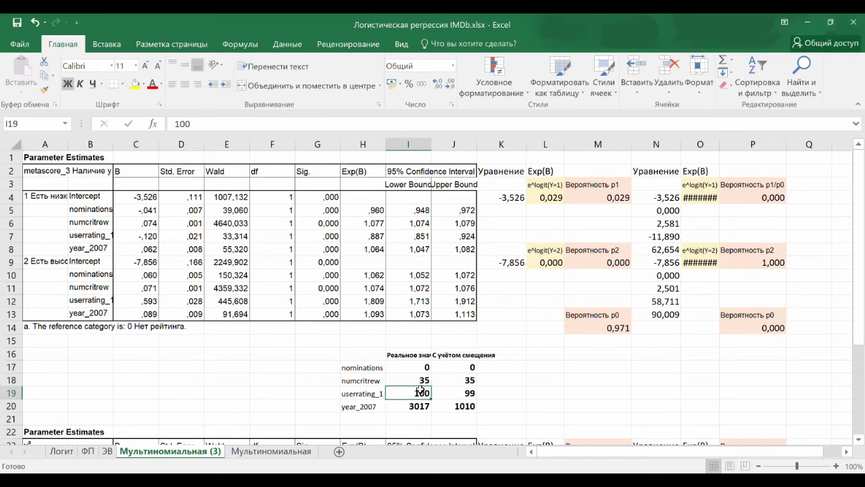
pyautogui.click(411, 408)
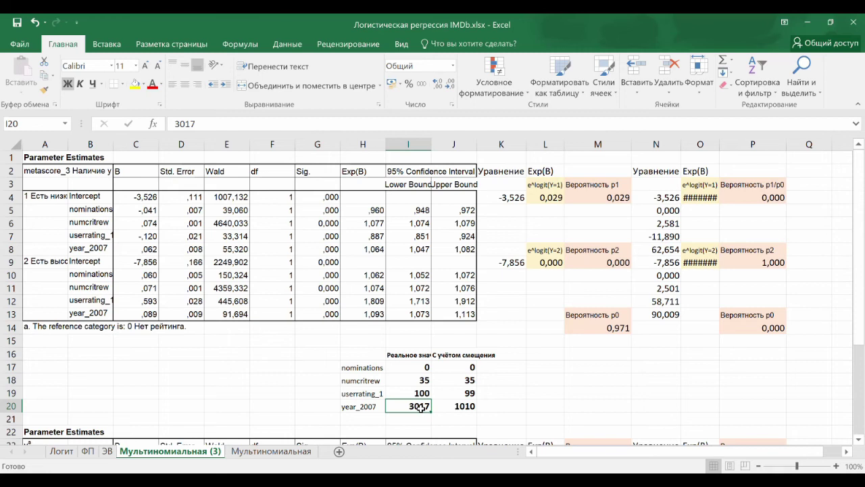
pyautogui.moveTo(467, 367); pyautogui.dragTo(465, 380)
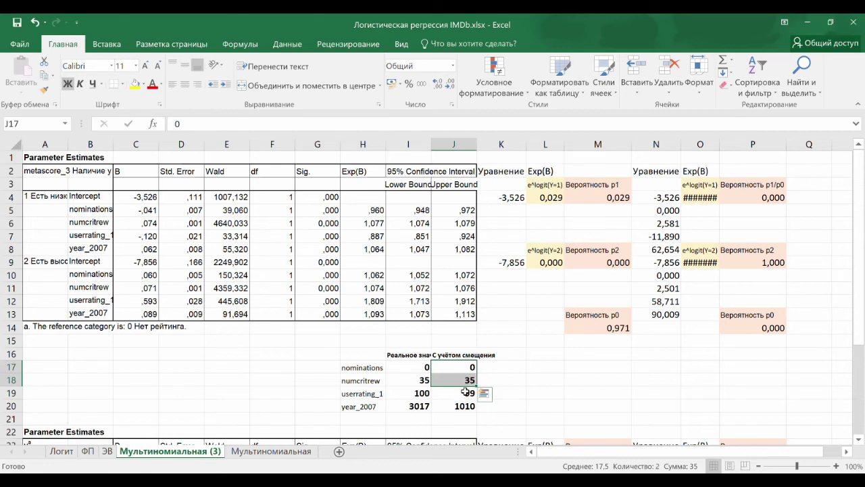
pyautogui.click(465, 392)
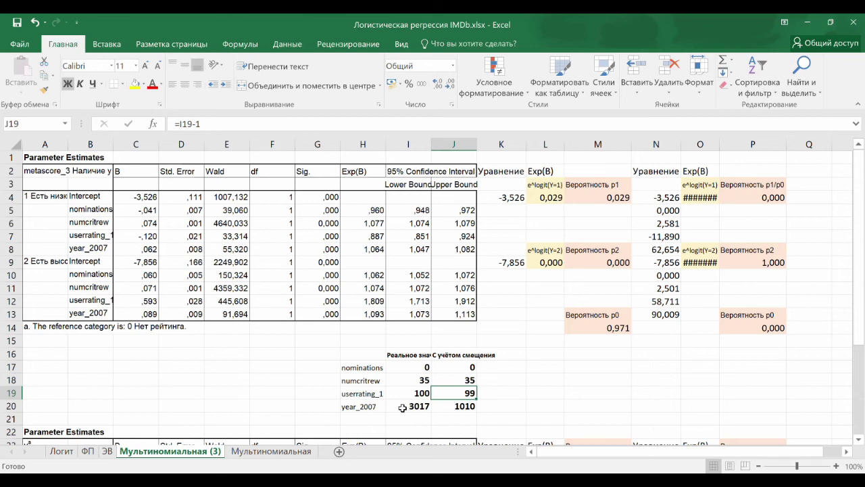
pyautogui.click(451, 406)
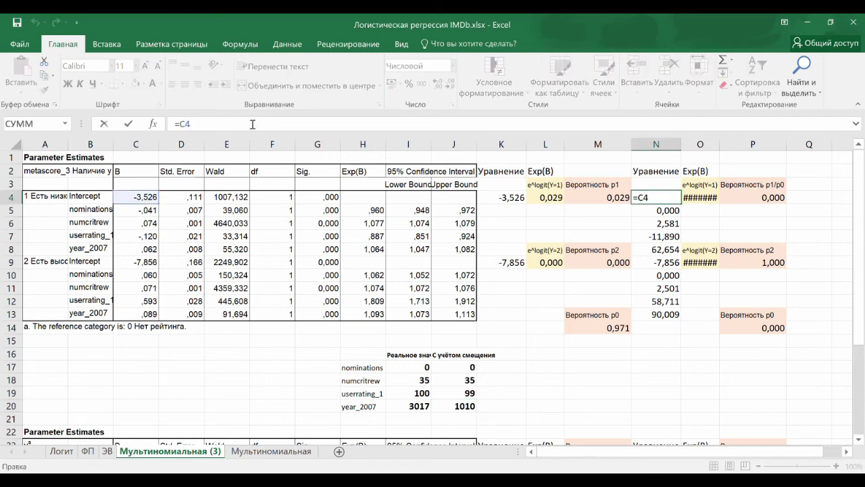
# Inspect the full-equation term formulas in column N and select the terms of each category, N4:N8 and N9:N13
pyautogui.press('Return')
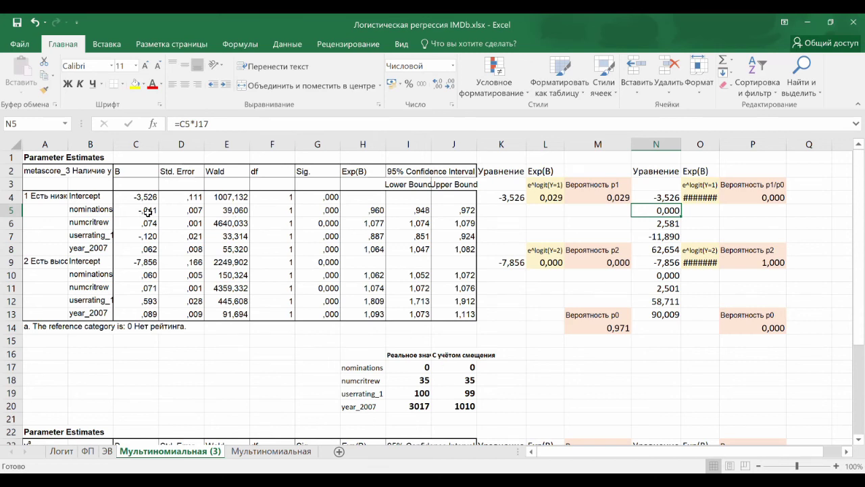
pyautogui.press('Return')
pyautogui.click(196, 123)
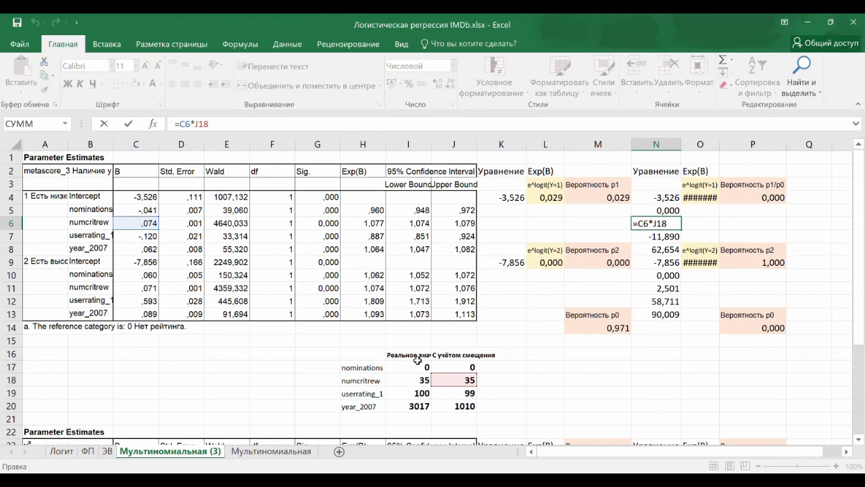
pyautogui.press('Return')
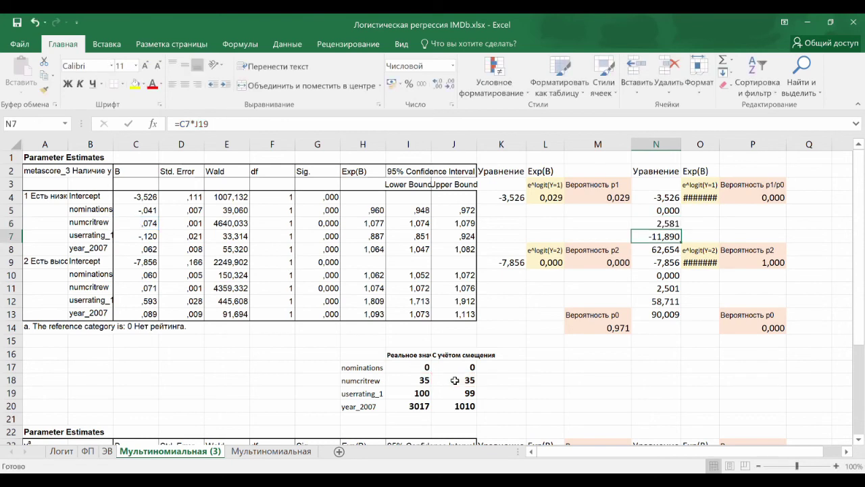
pyautogui.moveTo(656, 198); pyautogui.dragTo(662, 250)
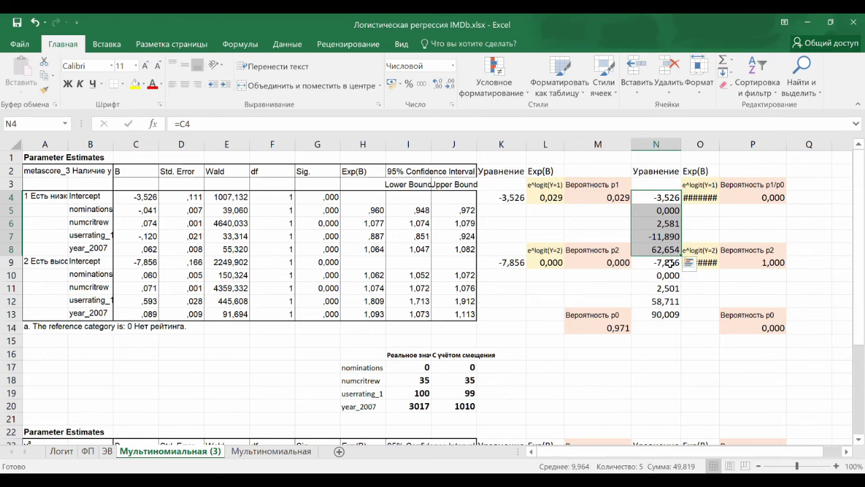
pyautogui.moveTo(669, 264); pyautogui.dragTo(664, 315)
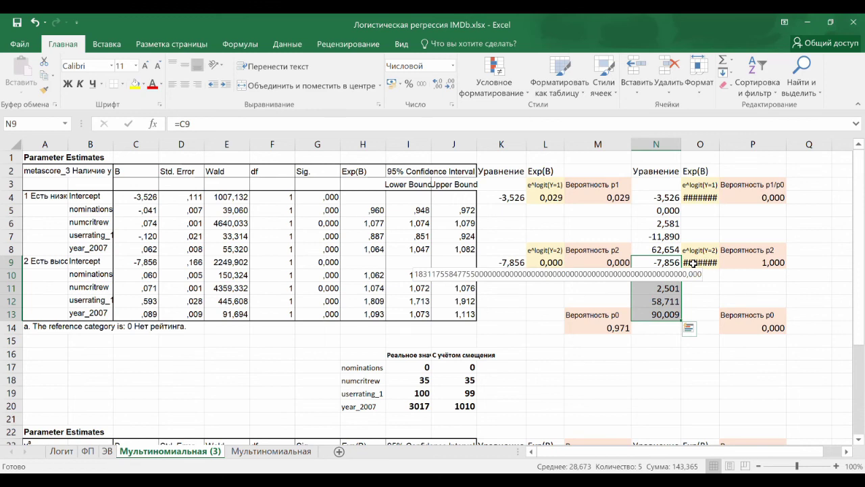
# Trace the cell references in the full-model p0 probability formula in cell P14
pyautogui.click(739, 328)
pyautogui.click(221, 125)
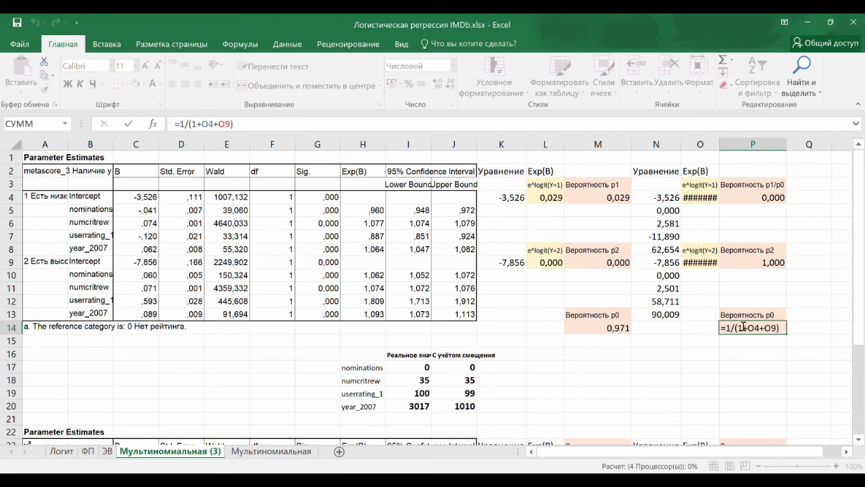
pyautogui.press('Return')
pyautogui.press('Return')
pyautogui.click(742, 326)
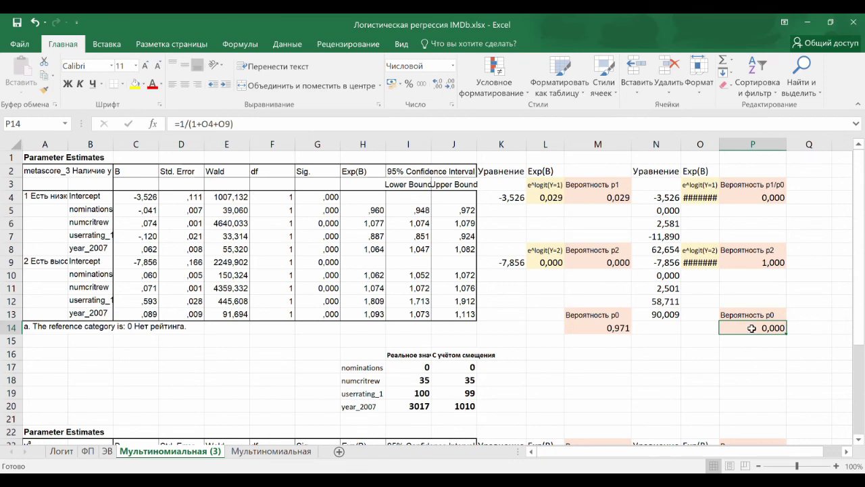
# Correct the label in cell P3 to "Вероятность p1"
pyautogui.click(751, 185)
pyautogui.press('F2')
pyautogui.press('BackSpace')
pyautogui.press('BackSpace')
pyautogui.press('BackSpace')
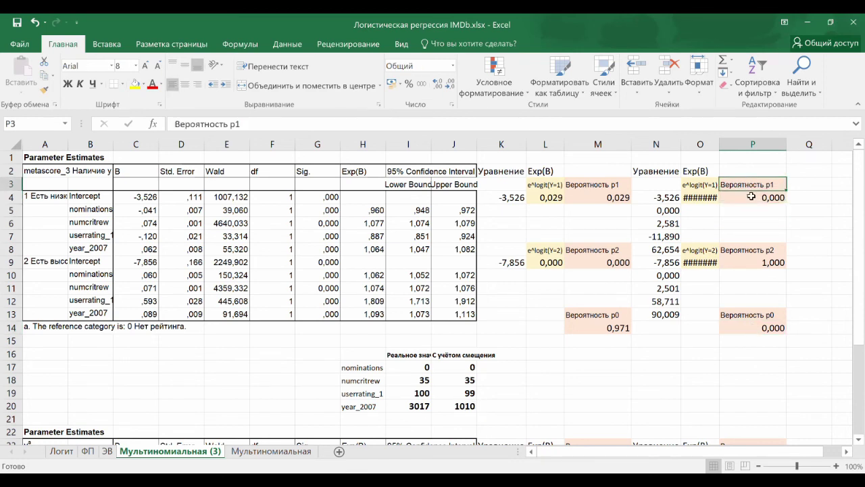
# Inspect the full-model probability formulas for p1 in cell P4 and p2 in cell P9
pyautogui.click(751, 197)
pyautogui.press('Down')
pyautogui.press('Down')
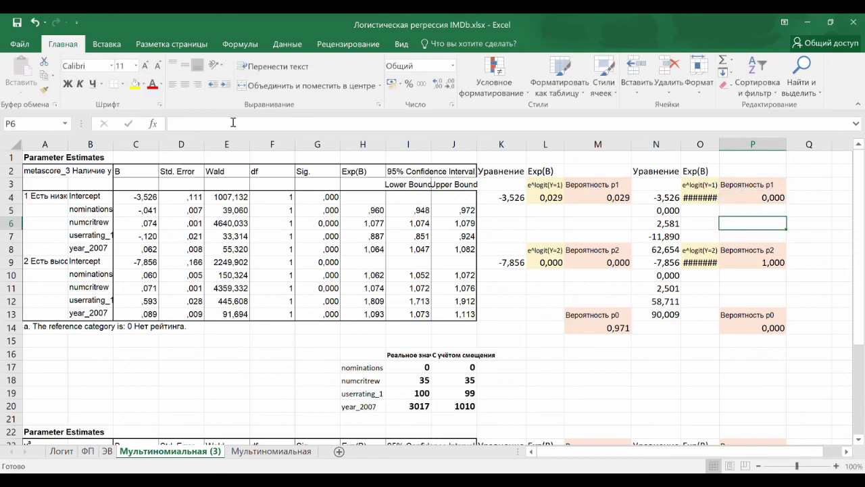
pyautogui.click(774, 261)
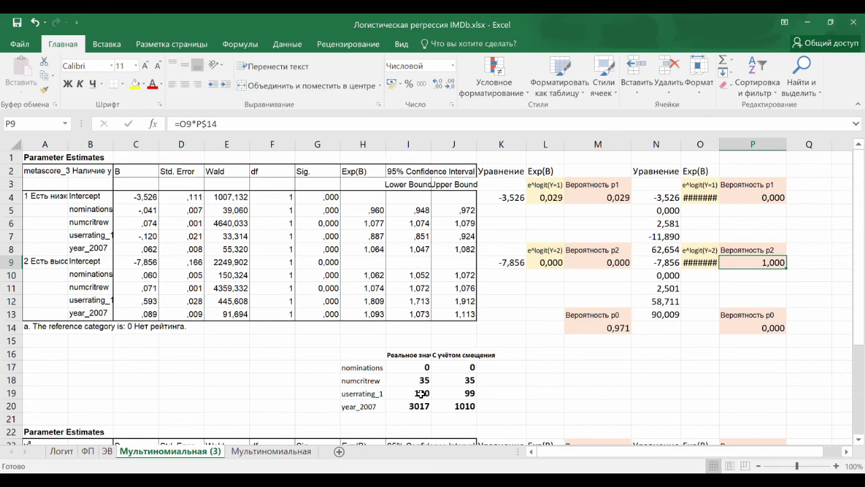
# Set the real values of userrating_1 to 1 in I19 and year_2007 to 2022 in I20
pyautogui.click(421, 393)
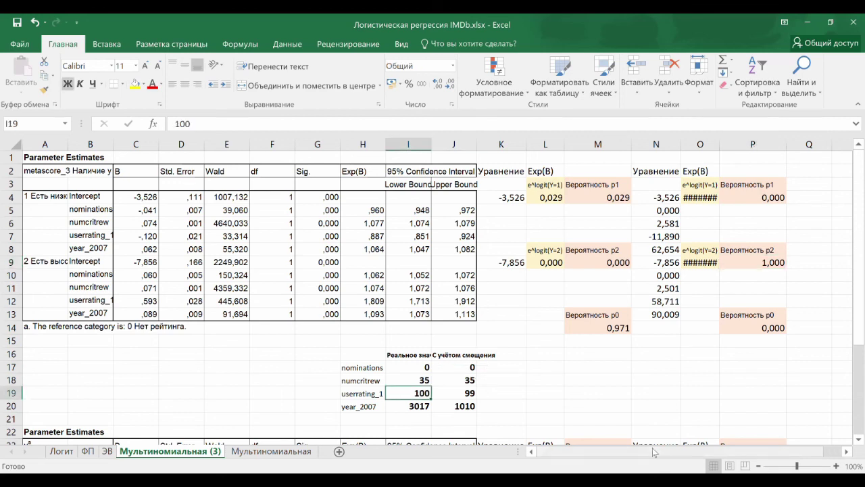
pyautogui.write('1')
pyautogui.press('Tab')
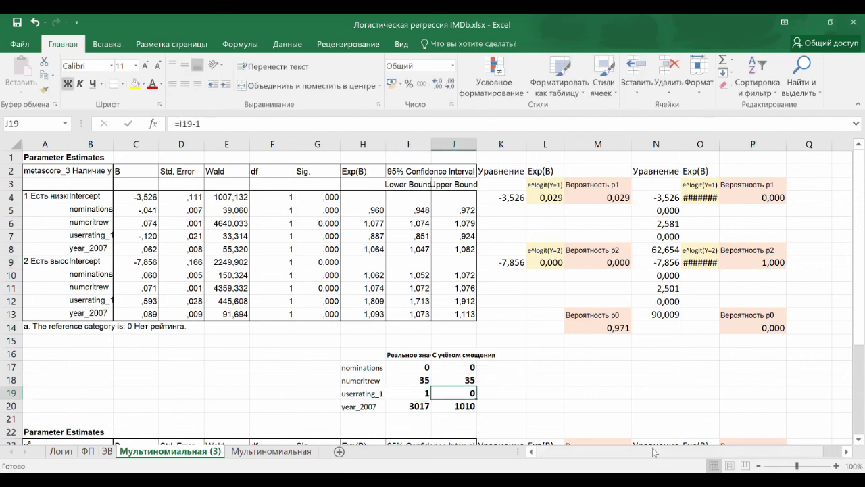
pyautogui.press('Return')
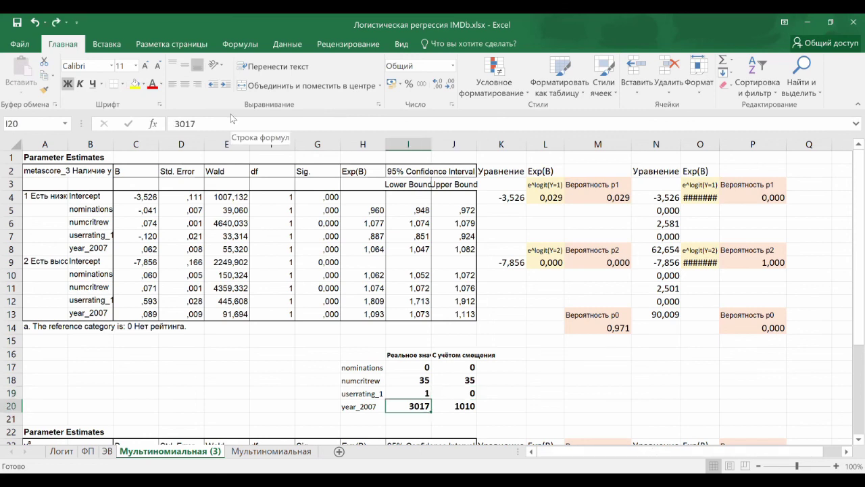
pyautogui.write('2022')
pyautogui.press('Return')
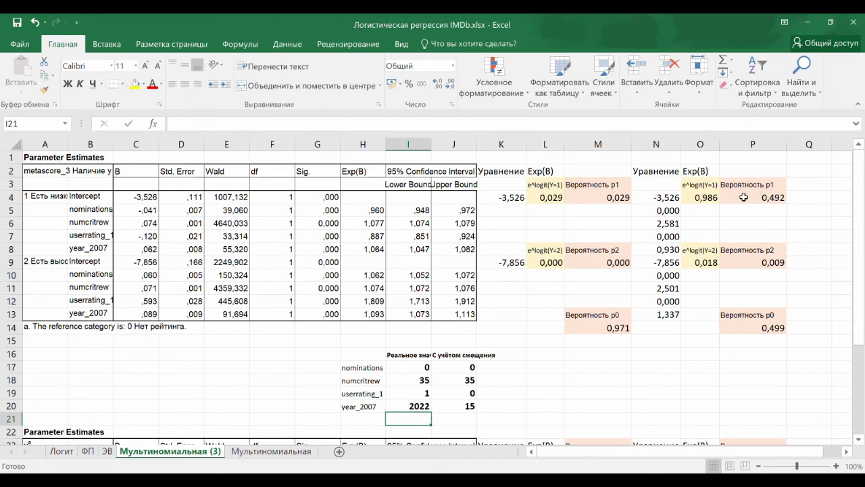
# Compare the recalculated full-model probabilities p1 and p0 in cells P4 and P14
pyautogui.click(743, 197)
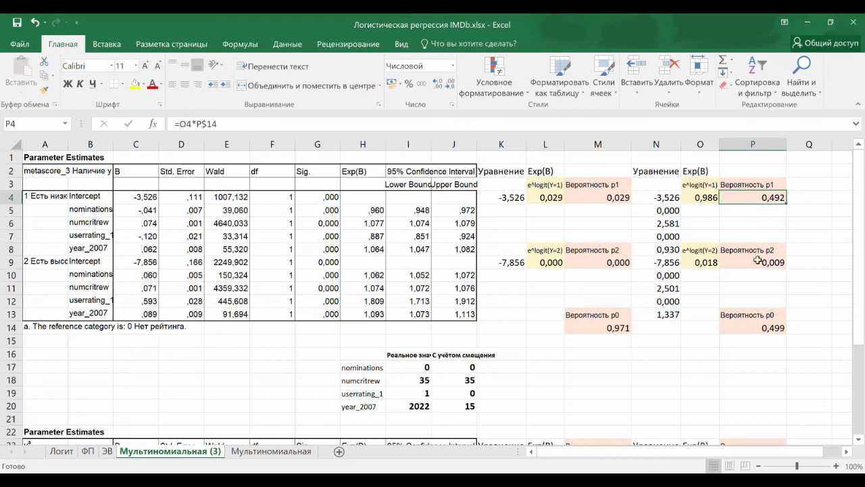
pyautogui.keyDown('ctrl'); pyautogui.click(764, 327); pyautogui.keyUp('ctrl')
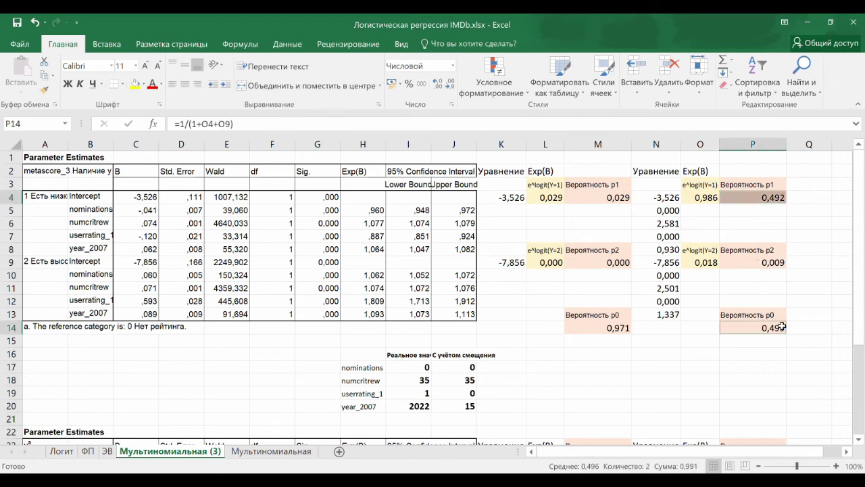